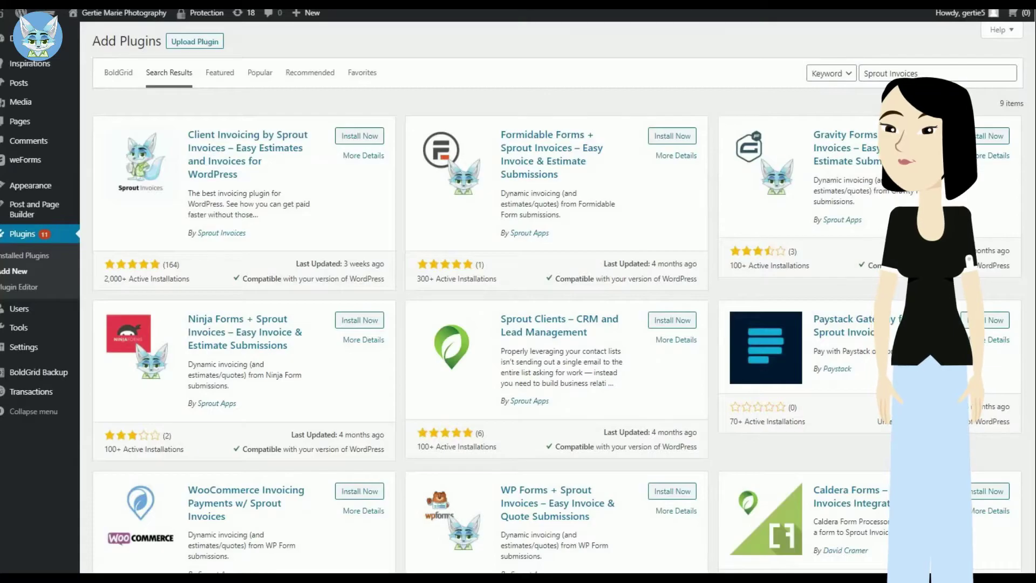
Install the Client Invoicing by Sprout Invoices plugin from the plugin search results
click(362, 138)
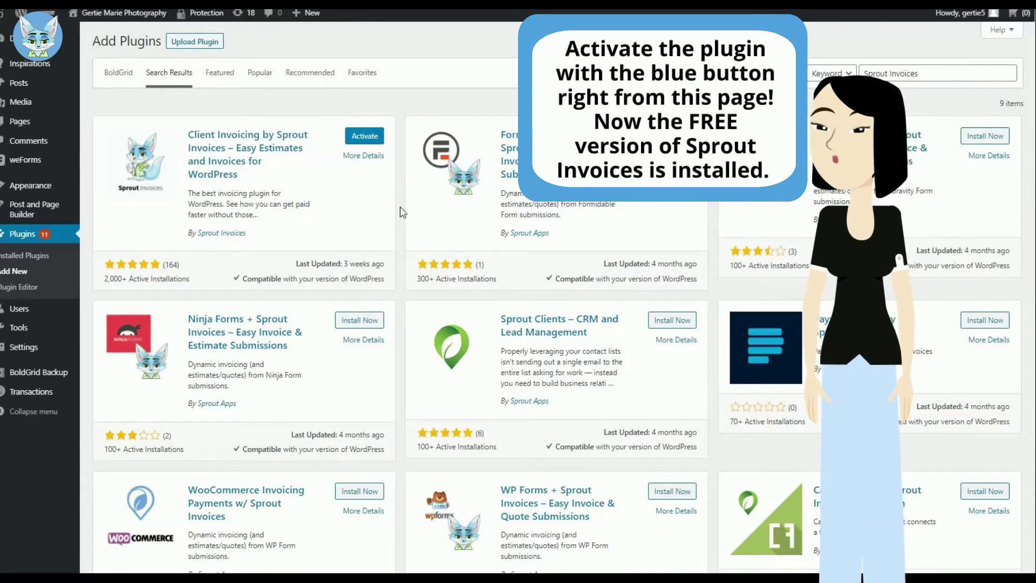
Activate Sprout Invoices and follow its Upgrade today link to the pricing page
click(364, 136)
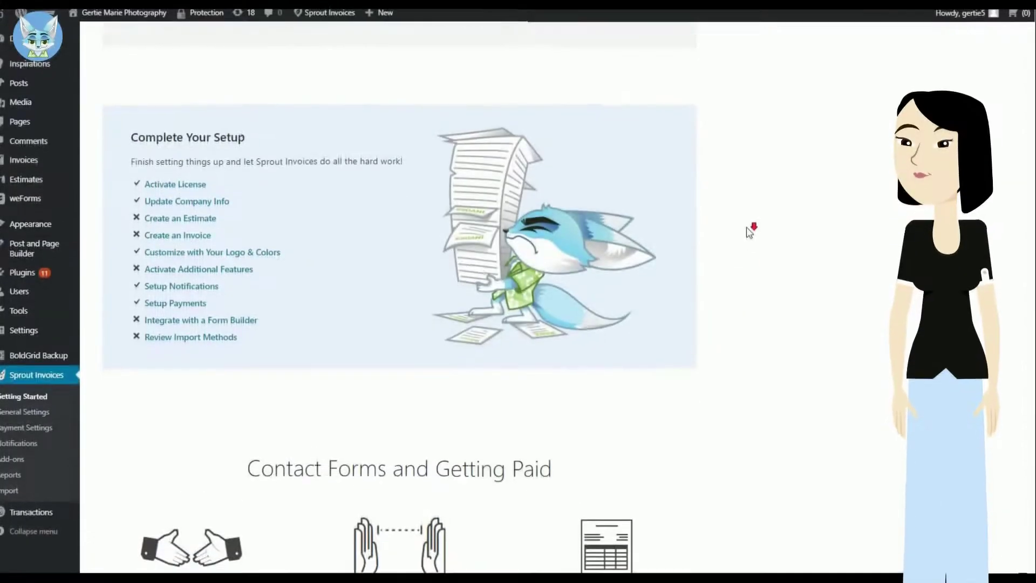
scroll(747, 233, down, 5)
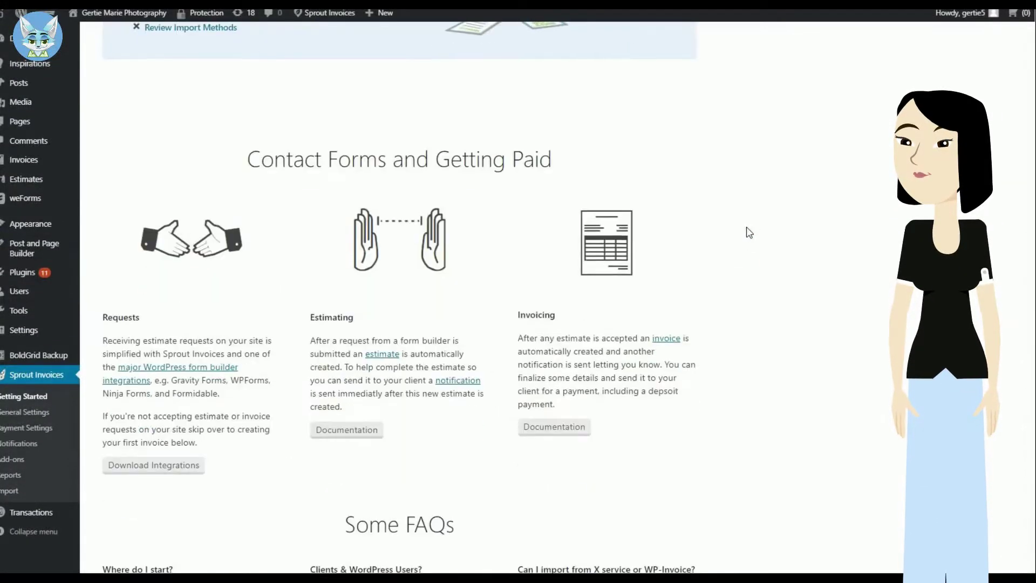
scroll(396, 325, down, 4)
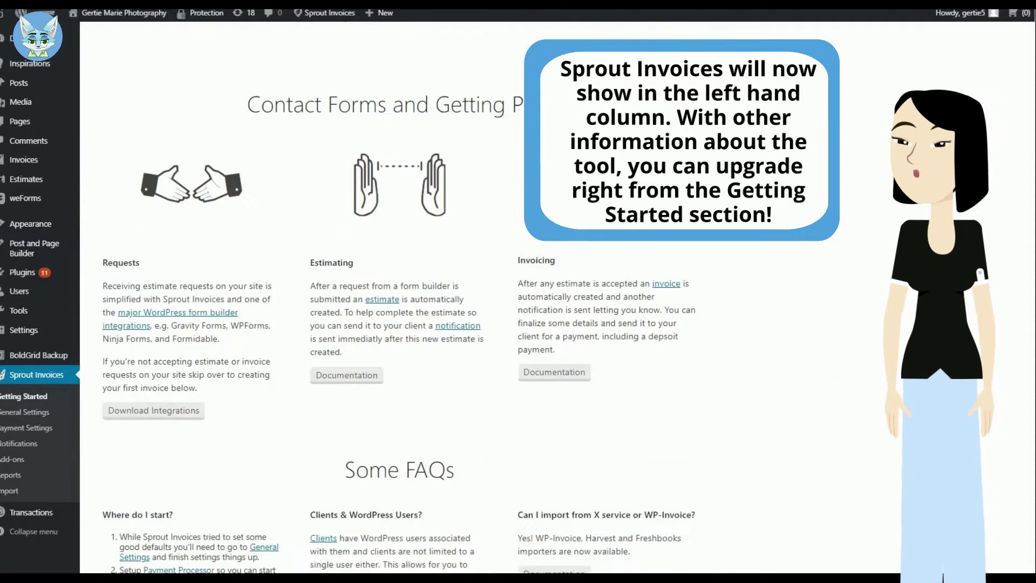
scroll(396, 324, down, 4)
scroll(397, 324, up, 5)
scroll(397, 324, up, 6)
scroll(397, 324, up, 5)
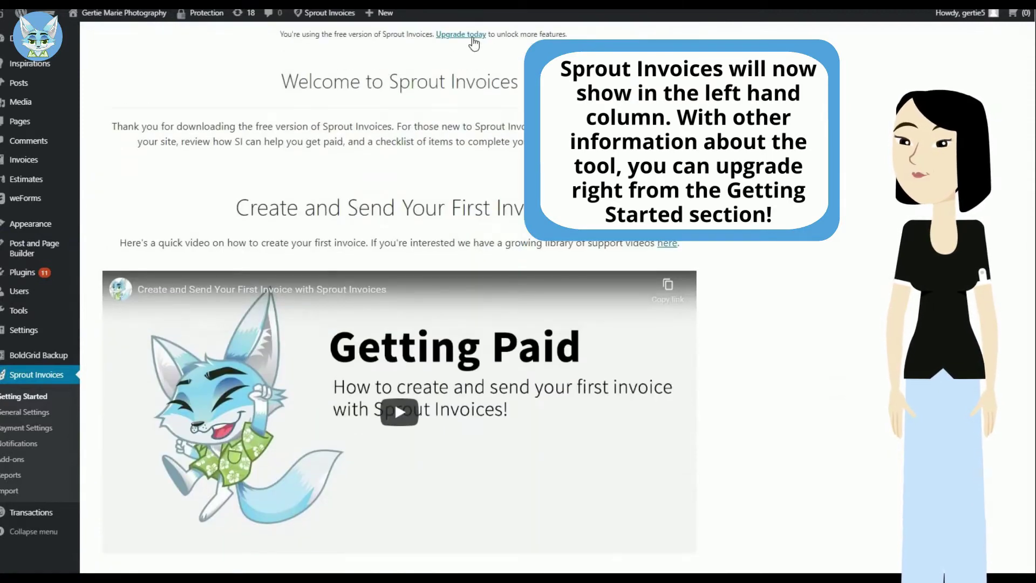
click(461, 36)
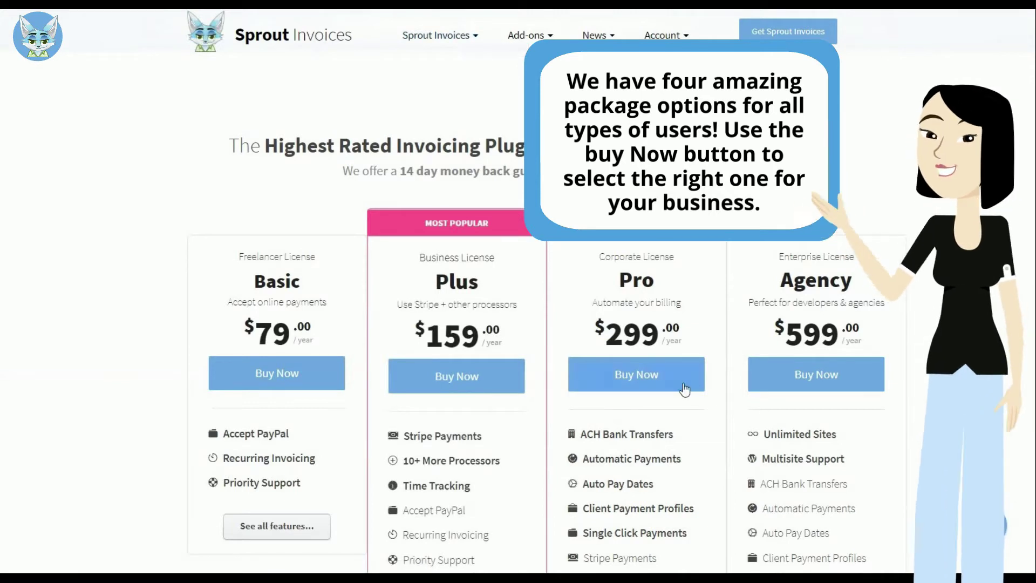
Choose Buy Now on the Pro license package to reach the $299 checkout
click(636, 376)
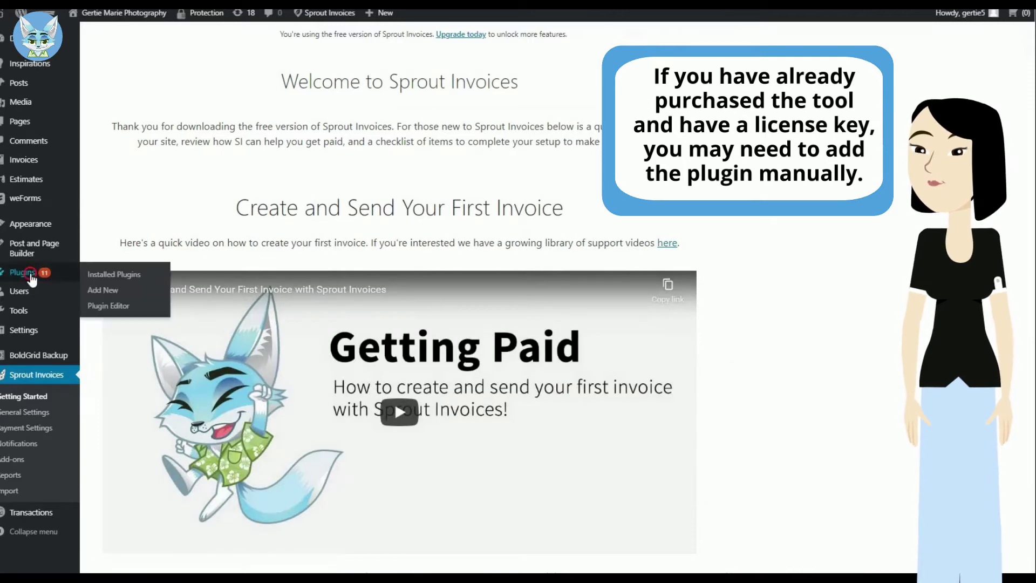
Go to Plugins > Add New and bring up the Upload Plugin form
click(23, 272)
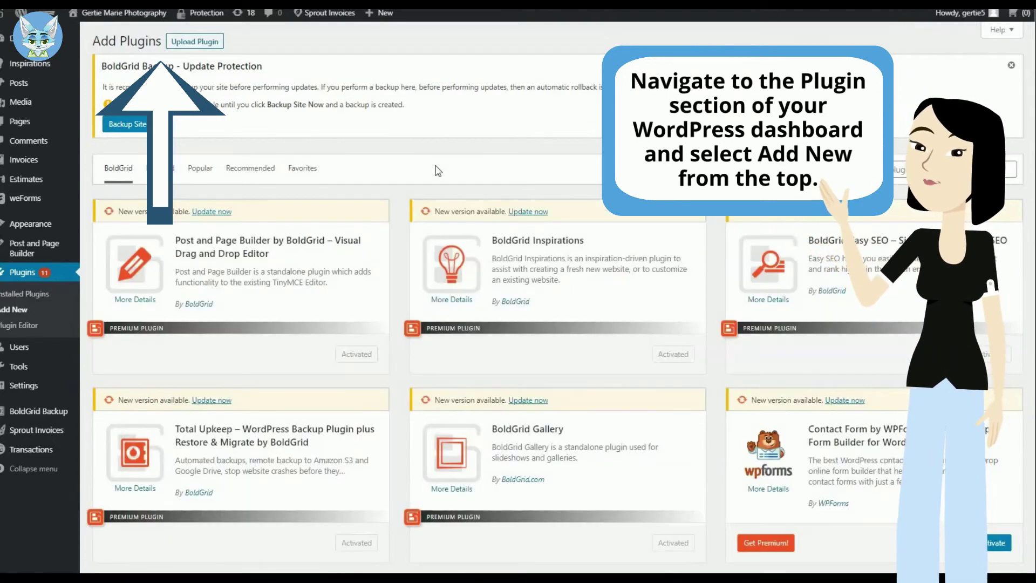
click(194, 41)
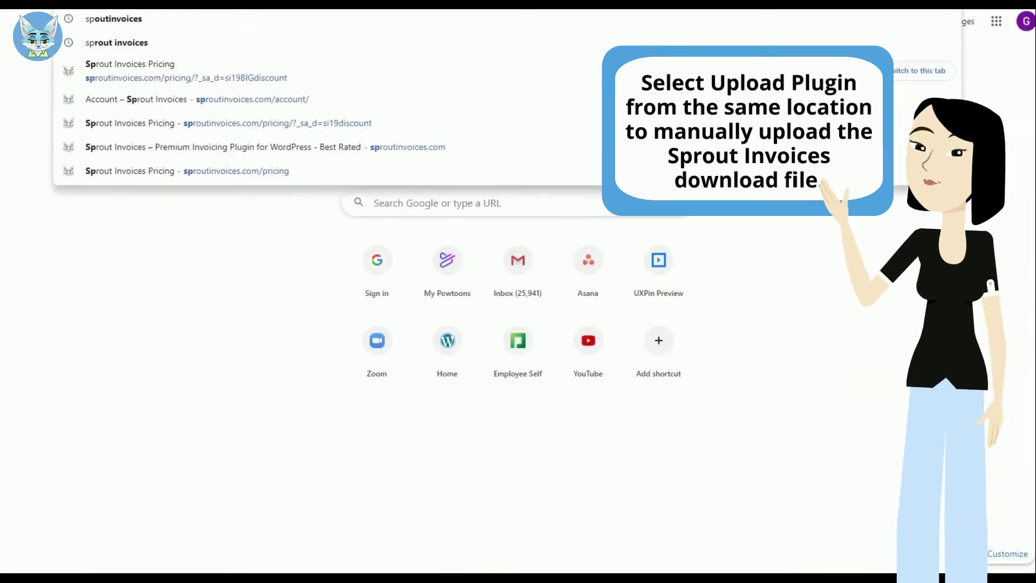
text(r)
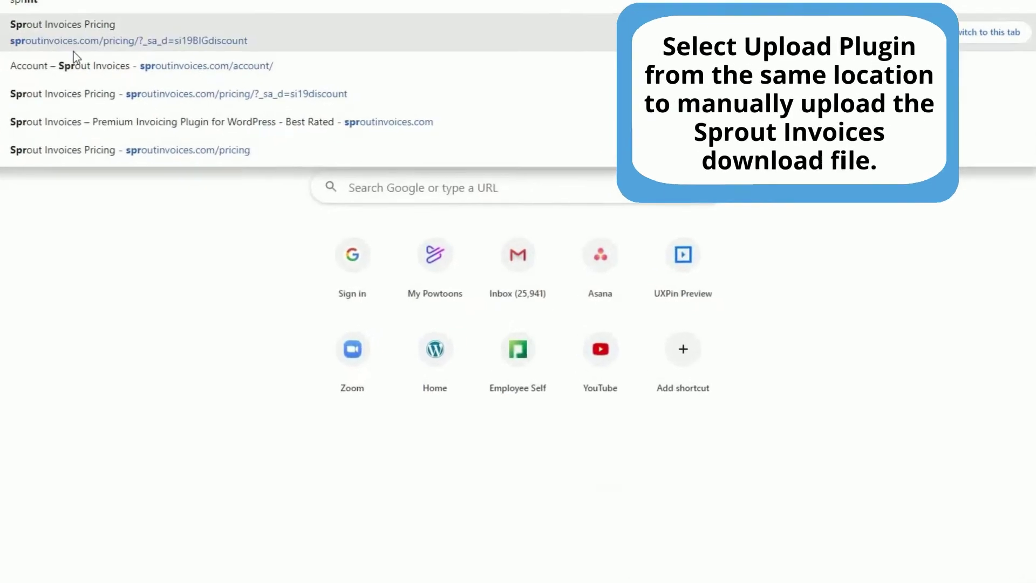
Open the Account Dashboard on sproutinvoices.com to see the plugin downloads
click(663, 35)
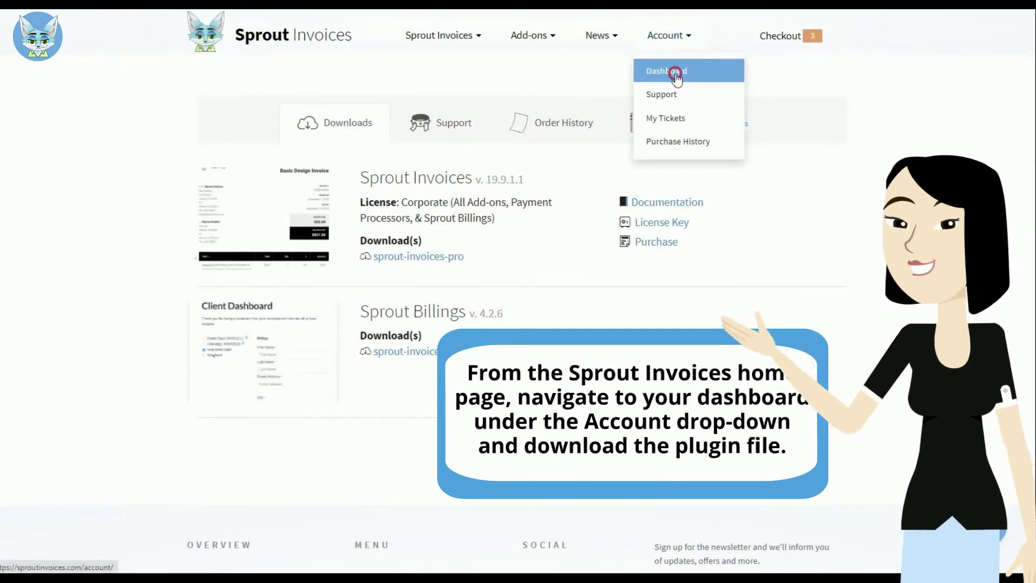
click(666, 71)
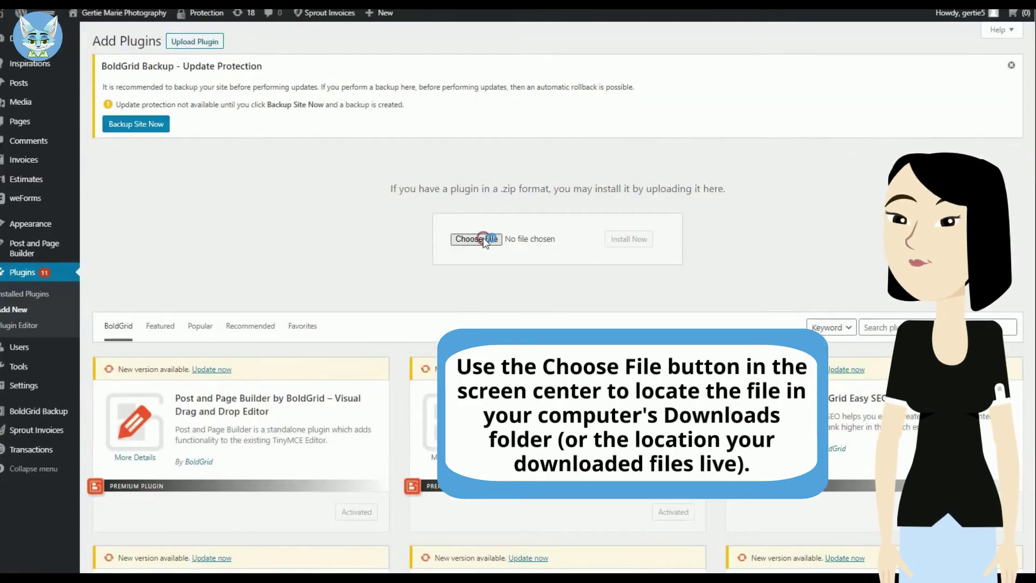
Choose sprout-invoices-biz (2).zip from the Downloads folder as the upload file
click(484, 236)
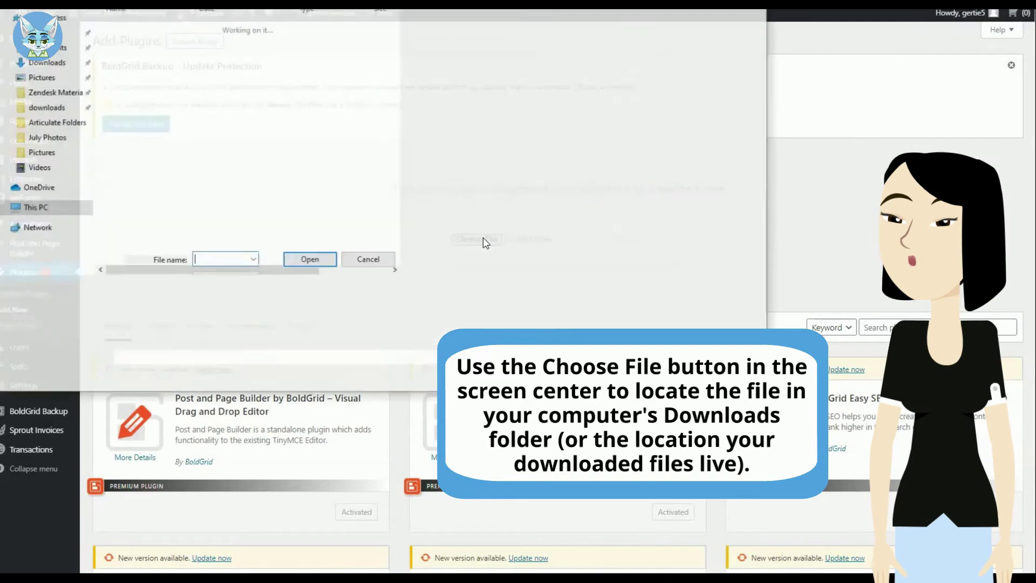
click(46, 108)
click(162, 52)
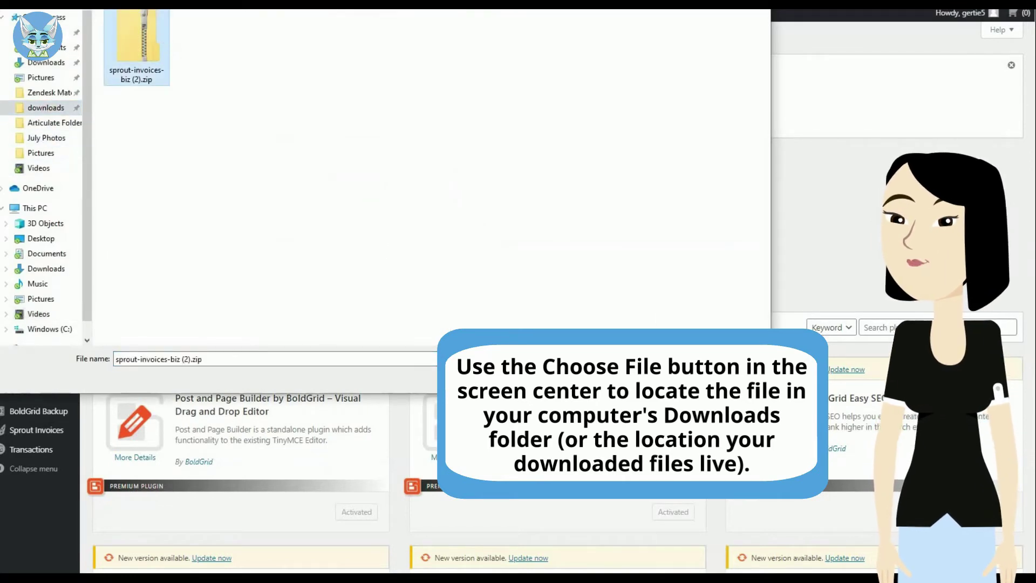
key(Return)
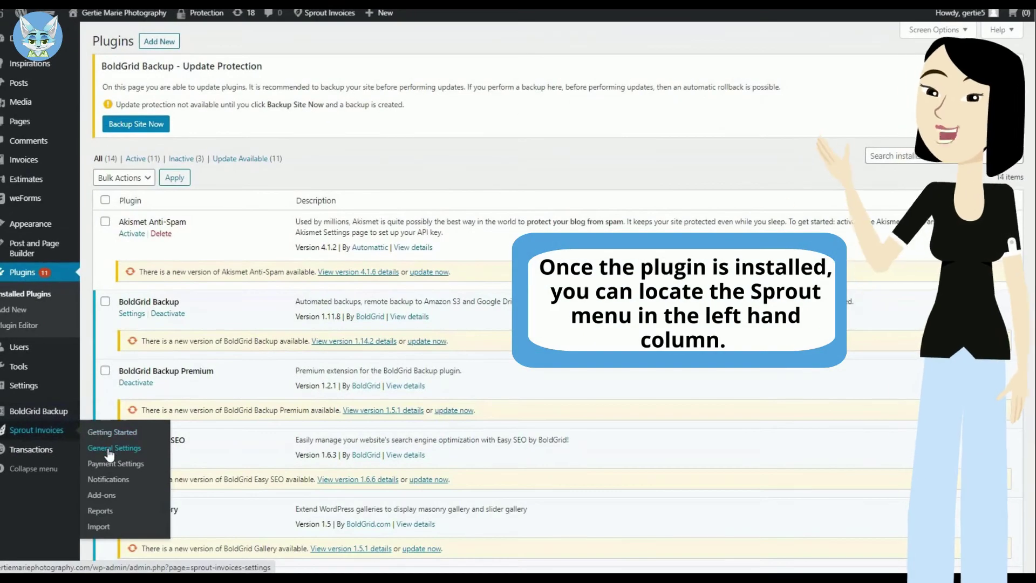
Open Sprout Invoices General Settings, where the license key is entered
click(113, 447)
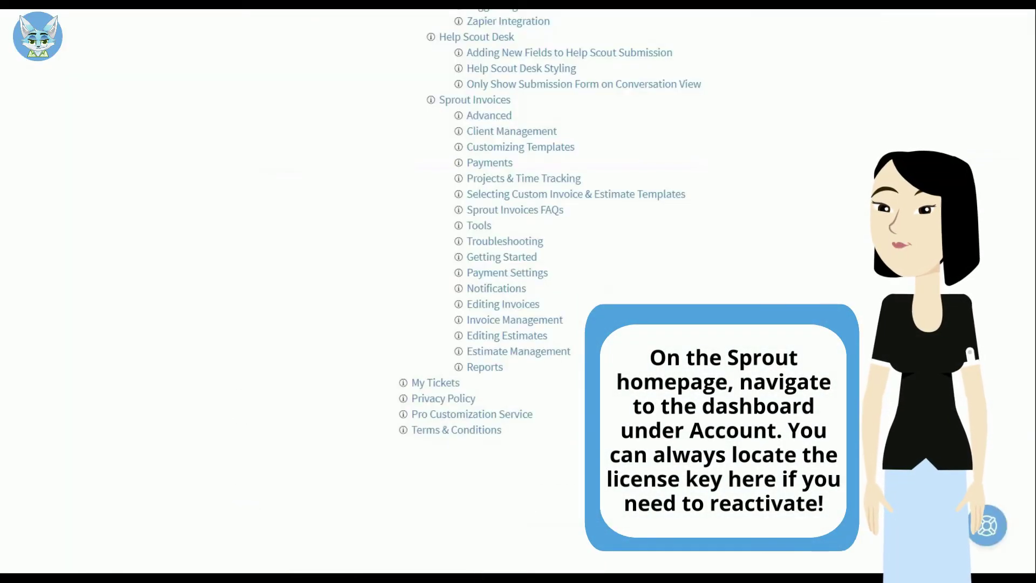
scroll(518, 292, up, 10)
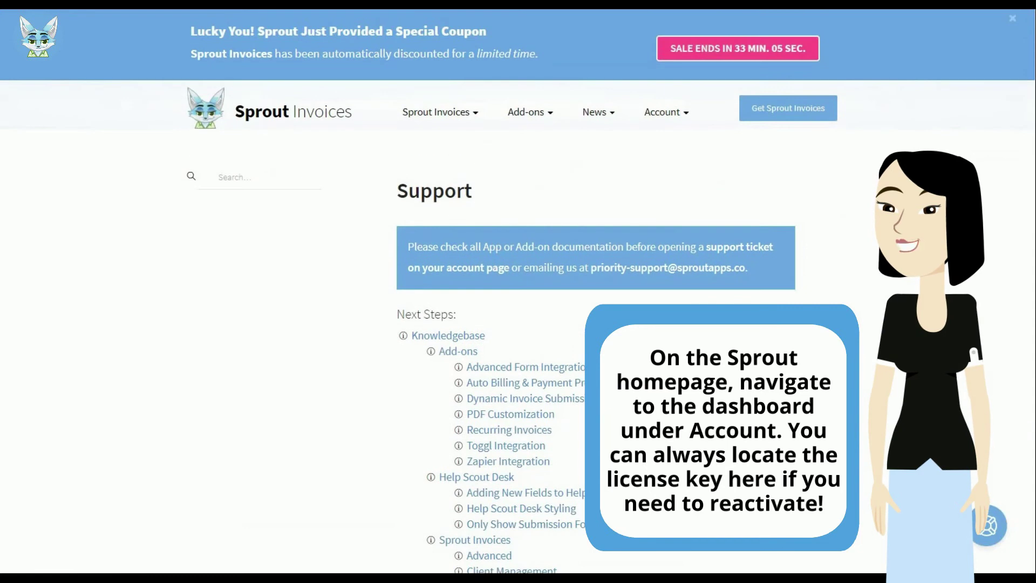
Reveal the Sprout Invoices license key from the sproutinvoices.com account dashboard
click(665, 112)
click(655, 147)
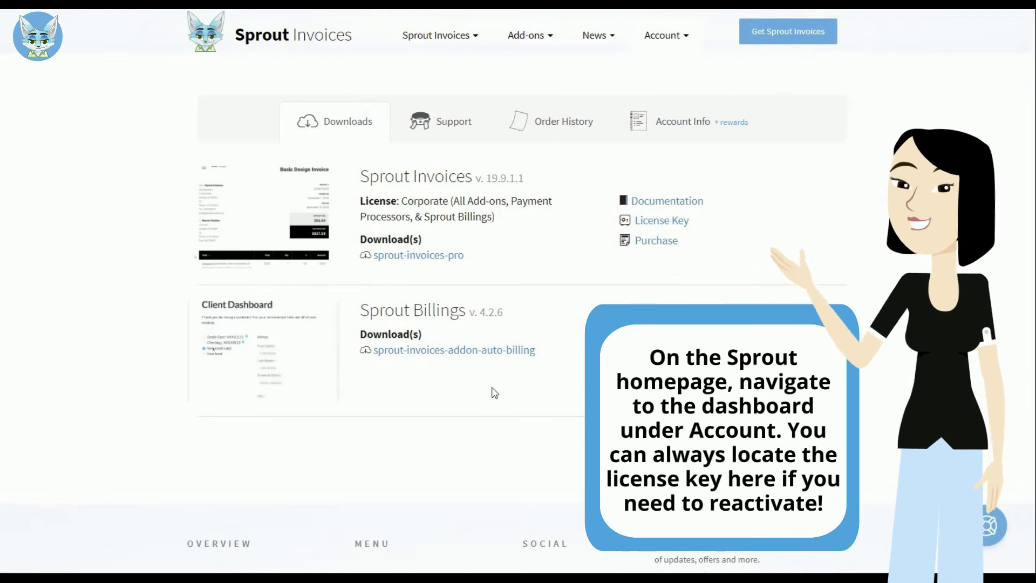
click(679, 223)
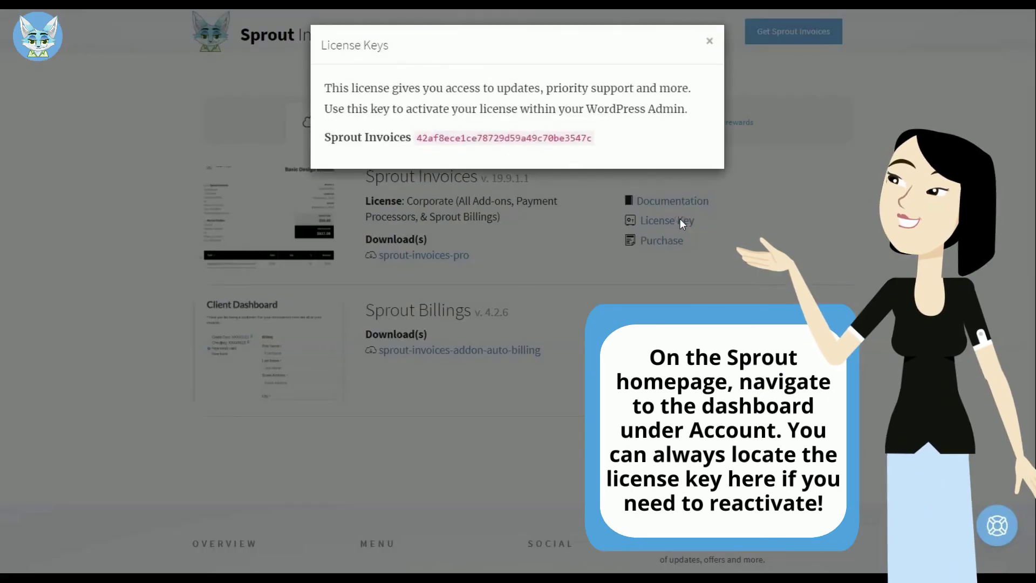